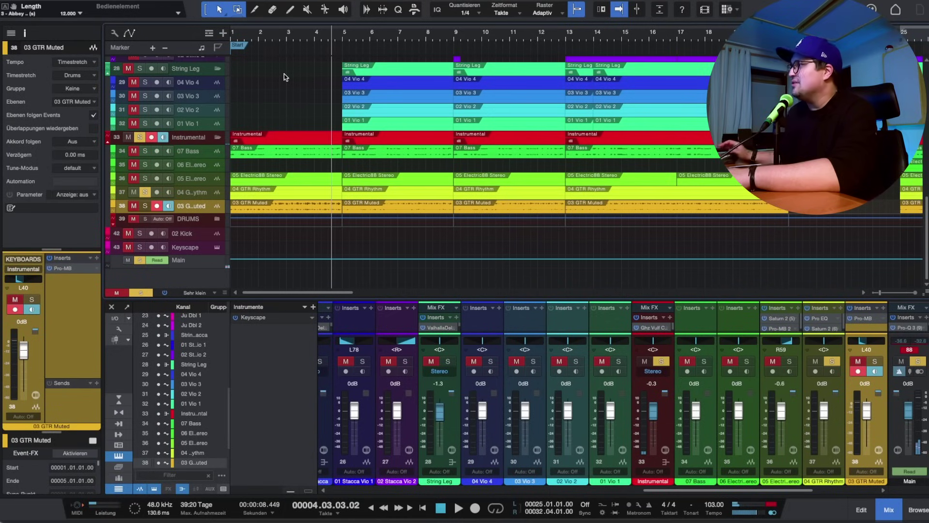
# Play the soloed guitar tracks from the start of the song, adding the 01 DrumLoop and 02 Kick tracks
pyautogui.press('Home')
pyautogui.press('space')
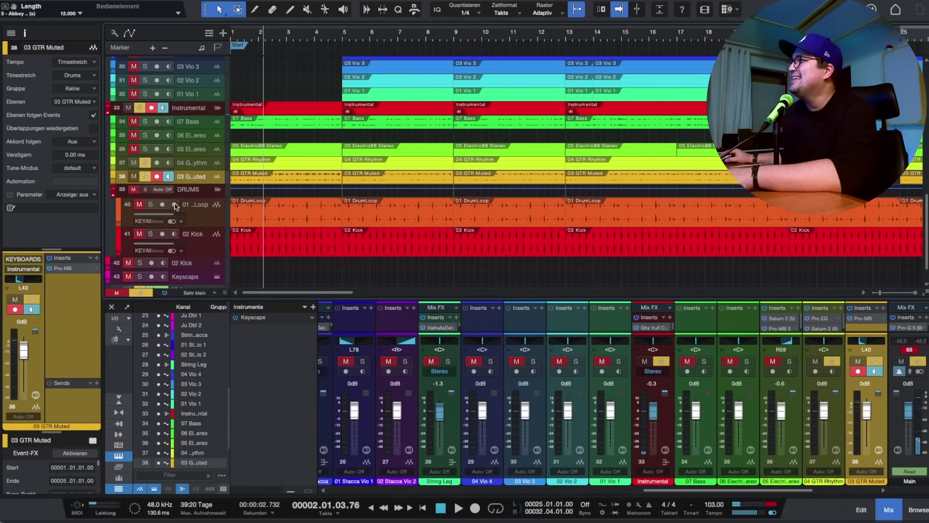
pyautogui.click(235, 37)
pyautogui.press('space')
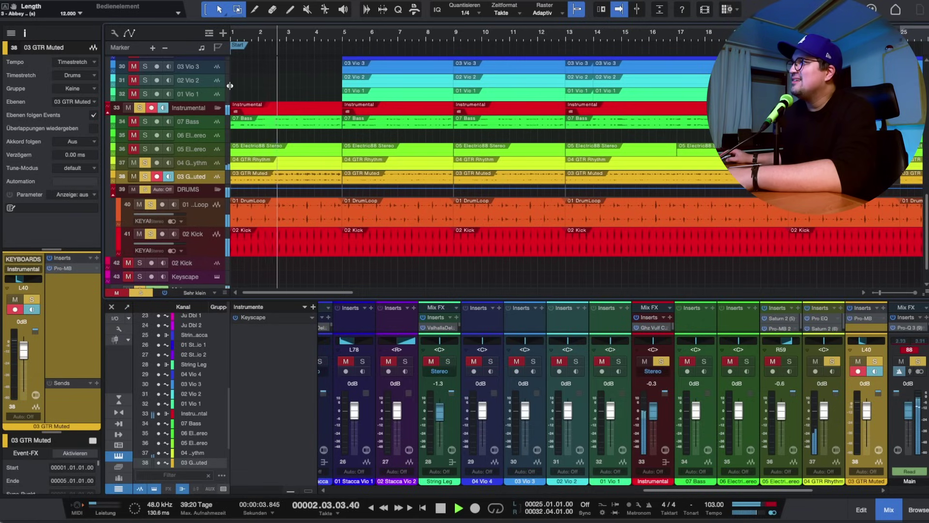
# Solo the 07 Bass track and play it from the start of the song
pyautogui.click(237, 123)
pyautogui.press('space')
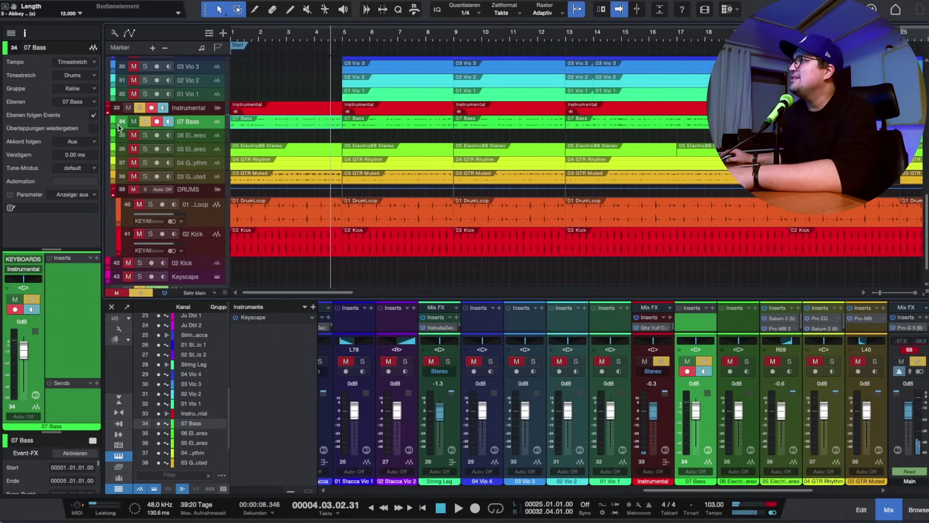
pyautogui.click(248, 44)
pyautogui.press('space')
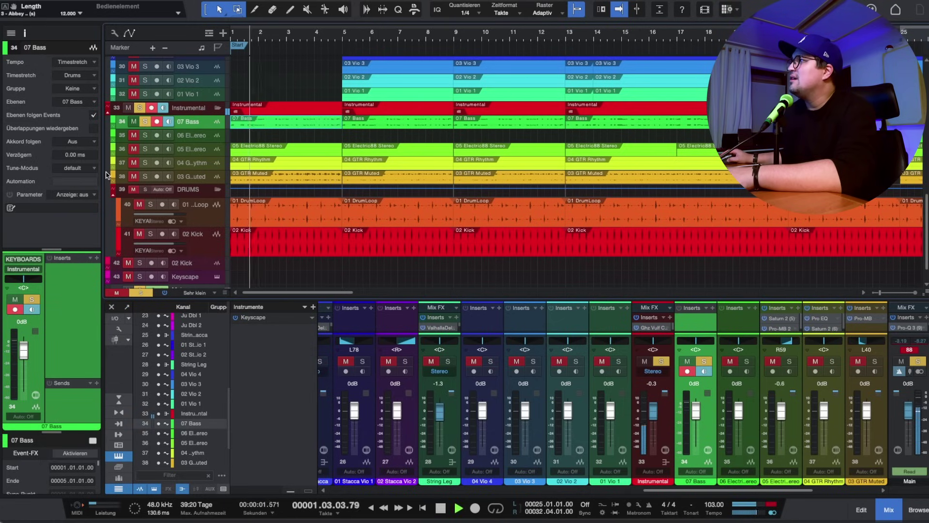
# Solo the 03 GTR Muted track alongside the bass, play from the start, and clear the Instrumental folder's solo
pyautogui.click(145, 176)
pyautogui.press('space')
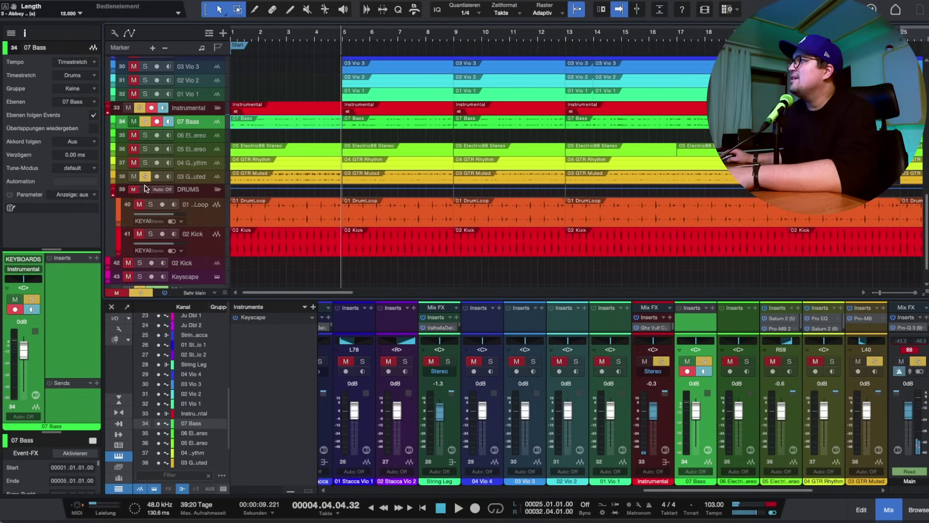
pyautogui.click(237, 57)
pyautogui.press('space')
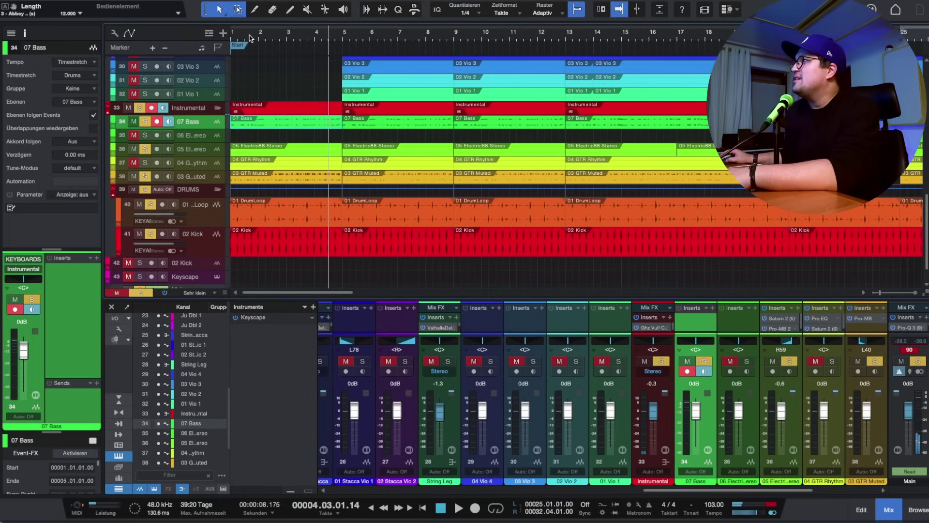
pyautogui.click(143, 109)
pyautogui.press('space')
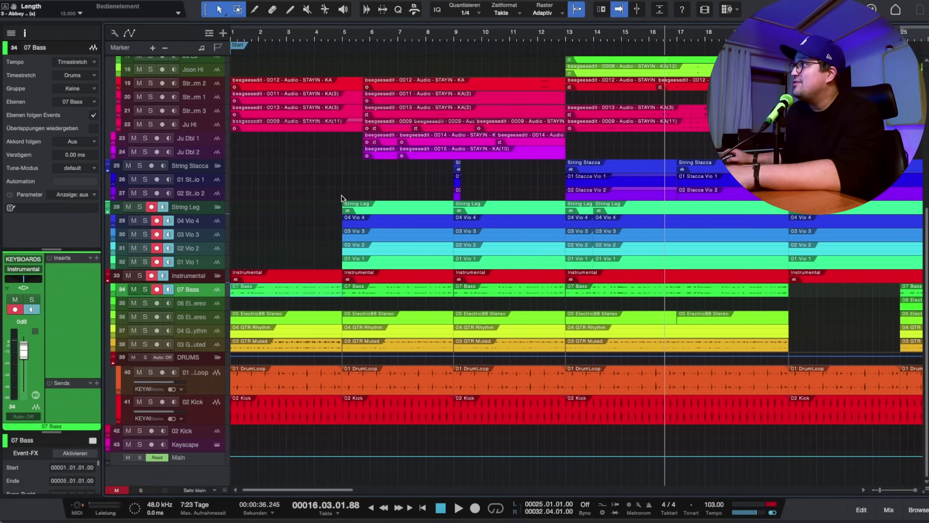
# Examine the vocal tracks, and the string, instrumental and drum tracks during playback, across the arrangement
pyautogui.scroll(2, 342, 198)
pyautogui.scroll(1, 341, 199)
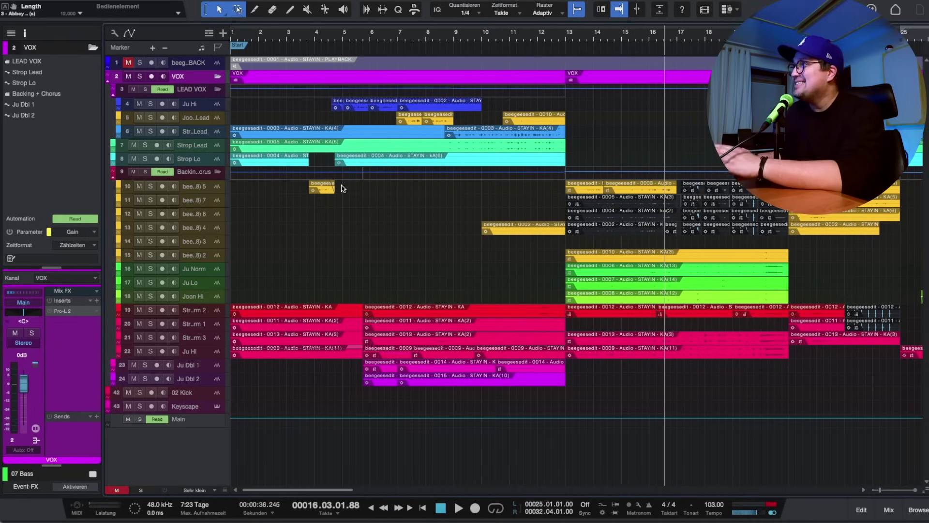
pyautogui.hscroll(10, 491, 253)
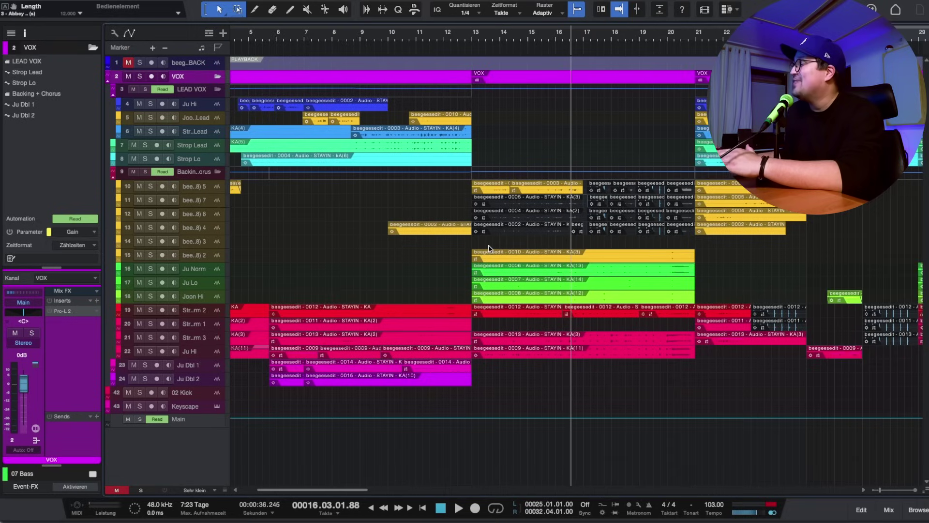
pyautogui.hscroll(5, 488, 249)
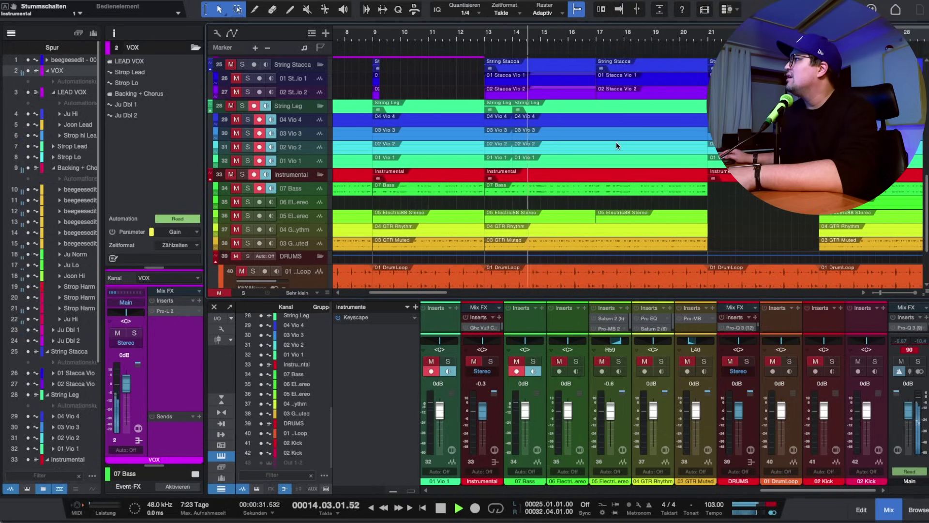
pyautogui.hscroll(5, 617, 143)
pyautogui.hscroll(-3, 616, 143)
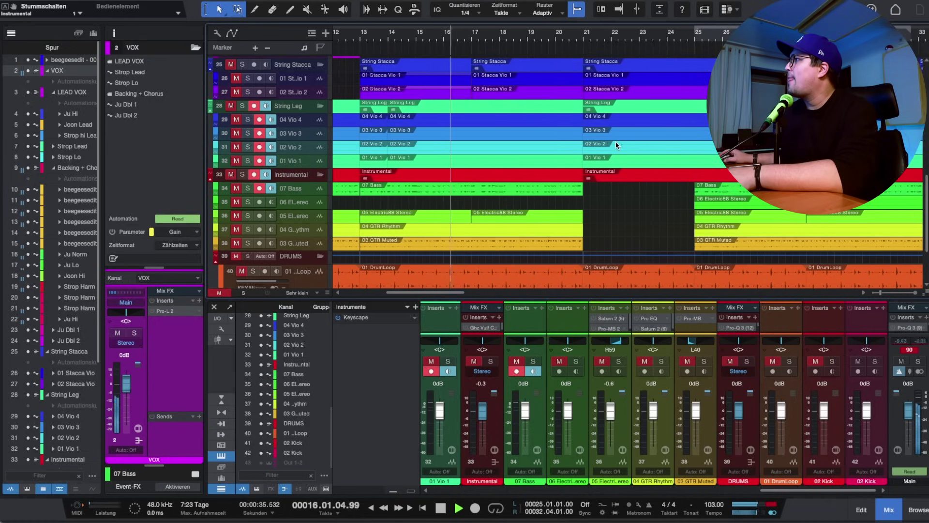
pyautogui.scroll(-1, 617, 144)
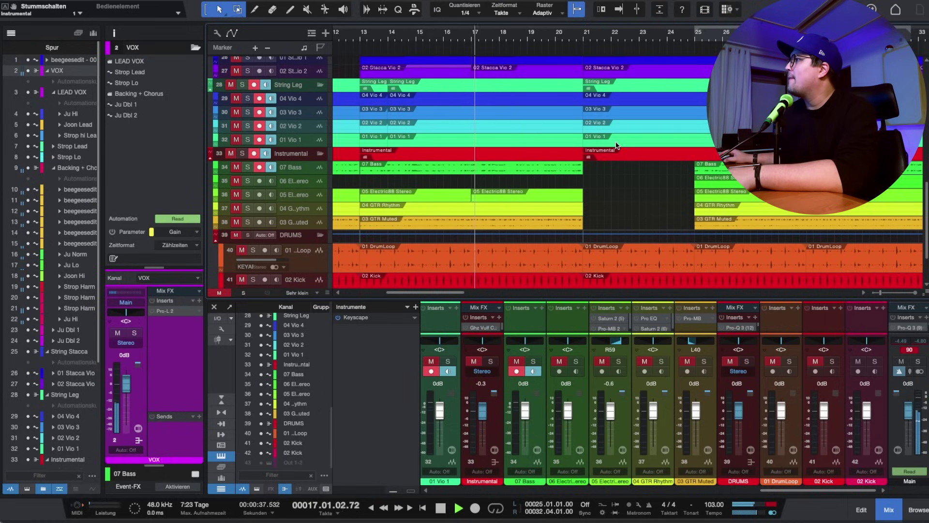
pyautogui.scroll(-1, 609, 168)
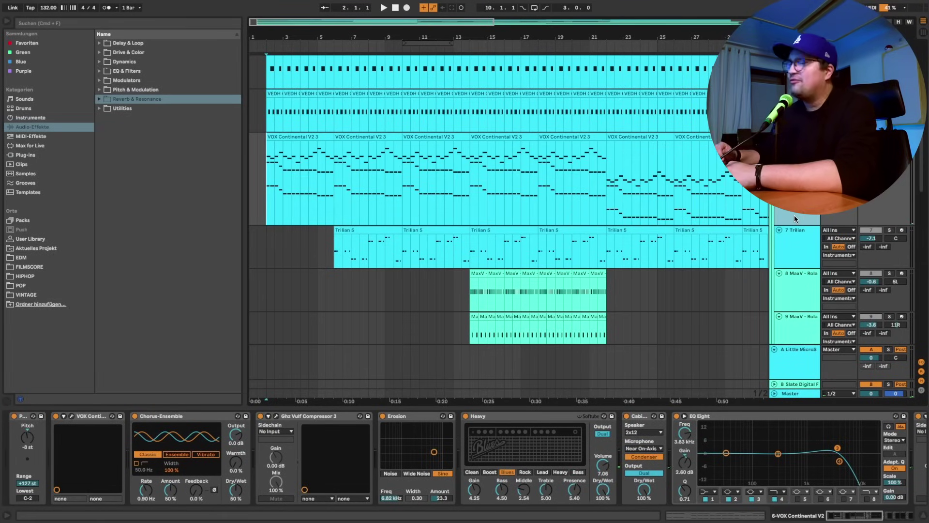
# In Ableton Live, compare the VOX Continental track with and without its effects chain, bypassing the devices from Chorus-Ensemble onward
pyautogui.press('space')
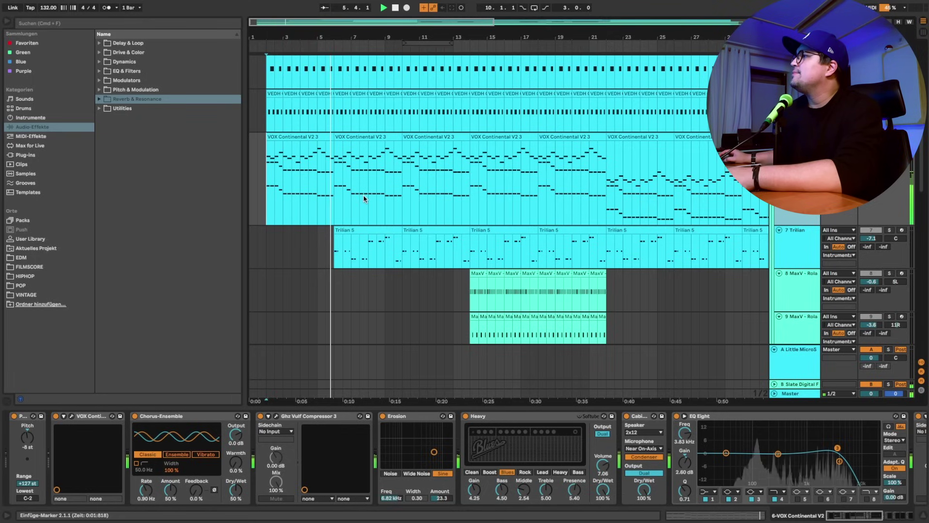
pyautogui.click(134, 417)
pyautogui.press('0')
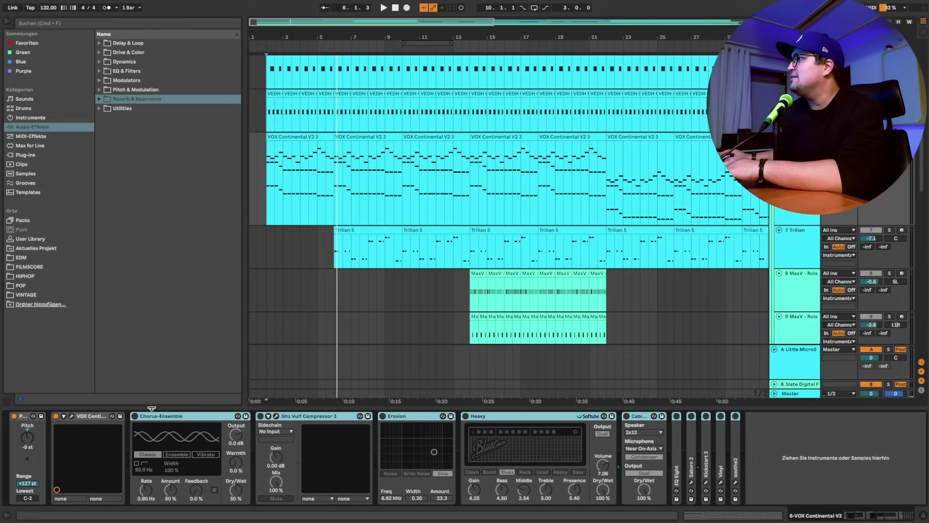
pyautogui.press('space')
pyautogui.press('space')
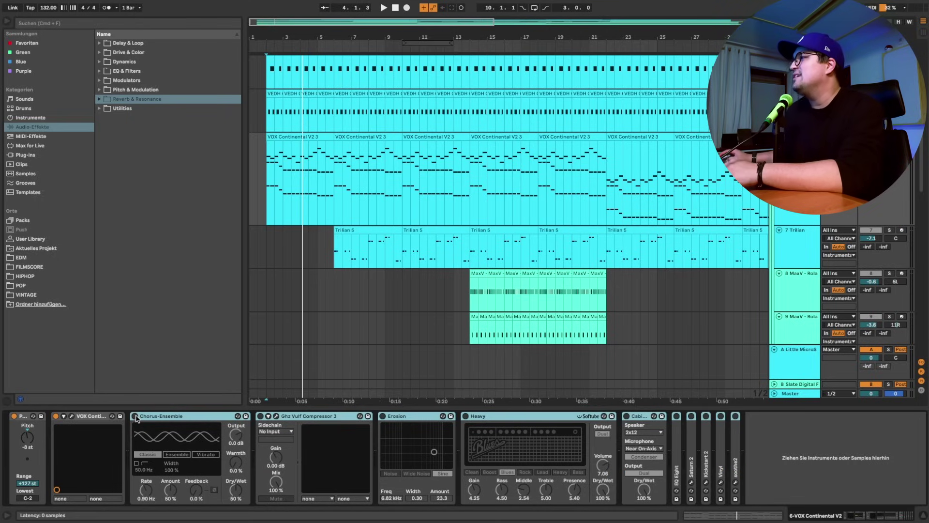
pyautogui.click(135, 416)
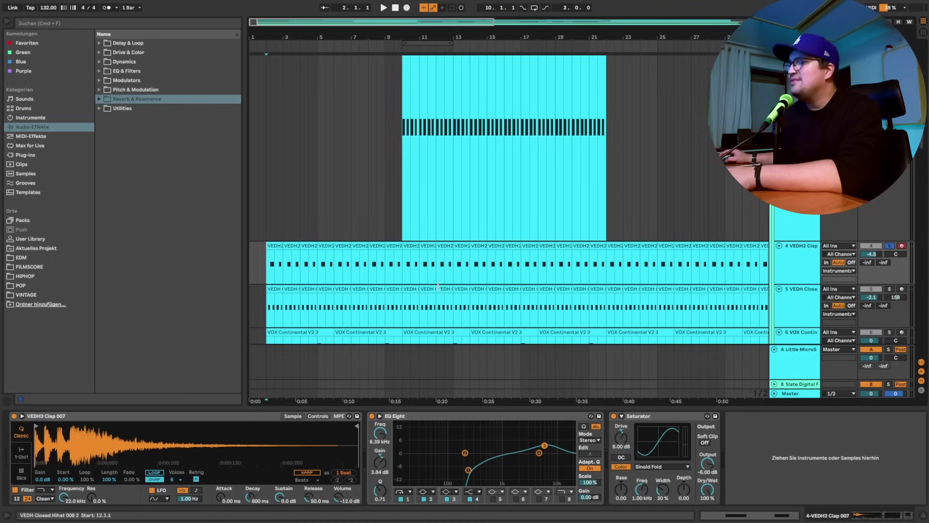
# Solo the VEDH Closed Hihat track with the clap and play from bar 10, where the bass drum enters
pyautogui.click(890, 289)
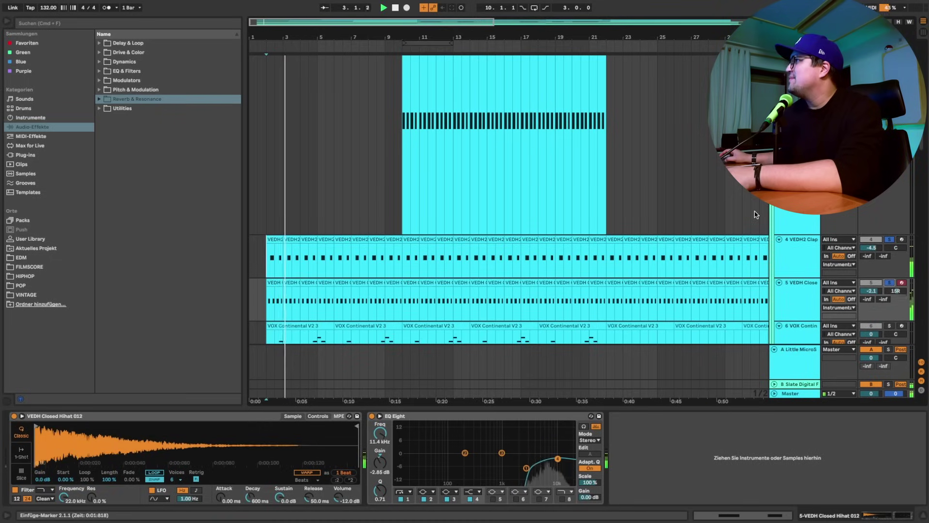
pyautogui.press('space')
pyautogui.click(402, 247)
pyautogui.press('space')
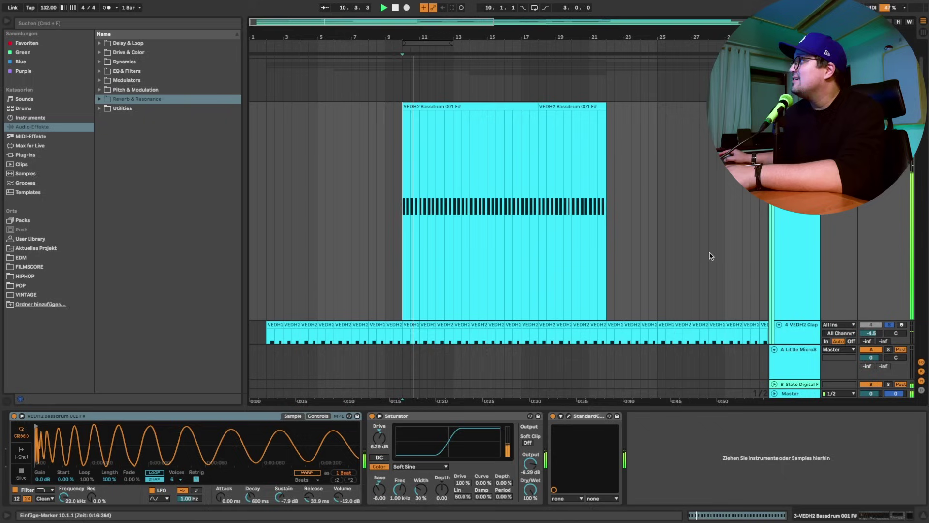
# Play the MaxV Roland808 percussion tracks from bar 14, where their clips start
pyautogui.scroll(-5, 470, 206)
pyautogui.click(471, 206)
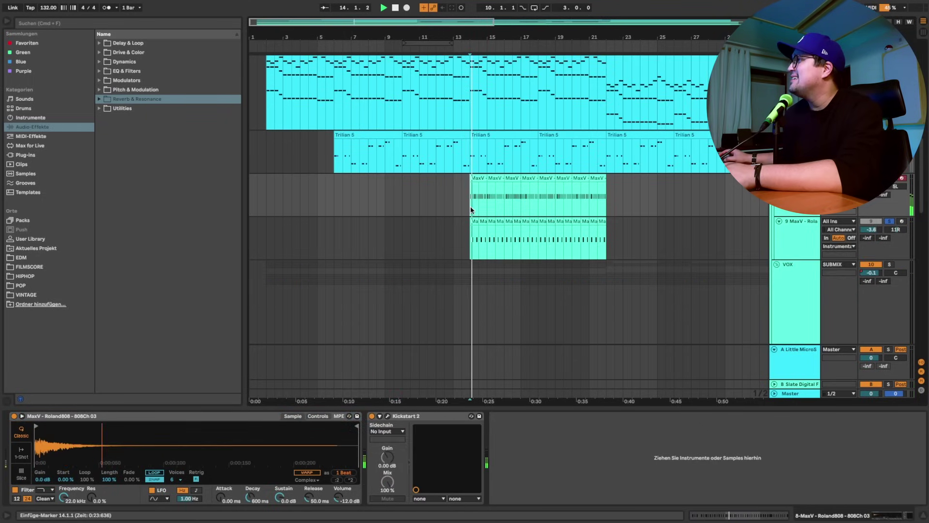
pyautogui.scroll(5, 470, 210)
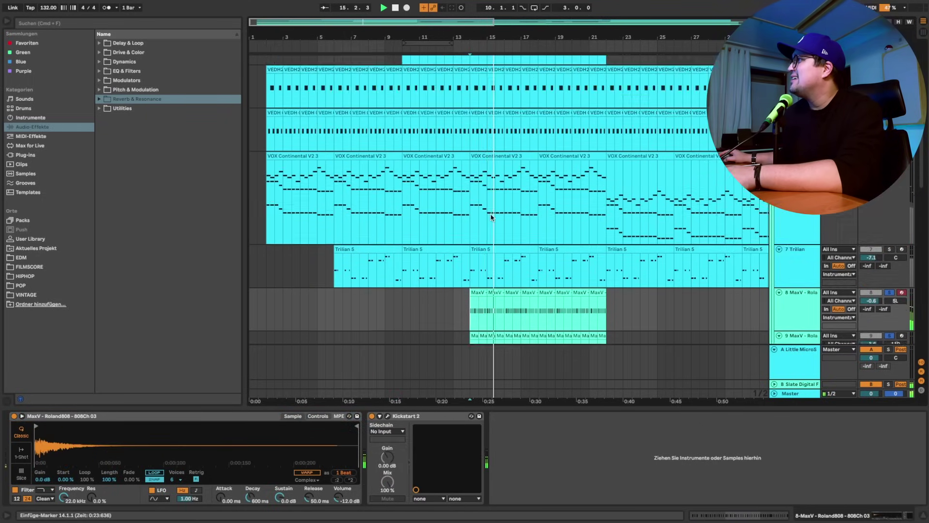